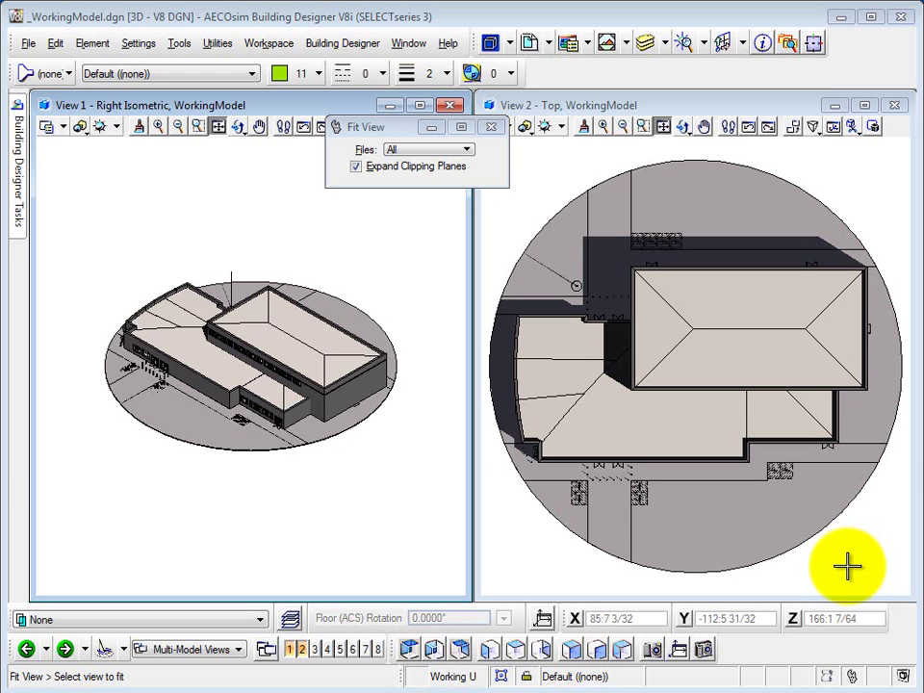
# - Turn on the display of the 3d School site reference attached to the working model, and close the references list
pyautogui.click(530, 45)
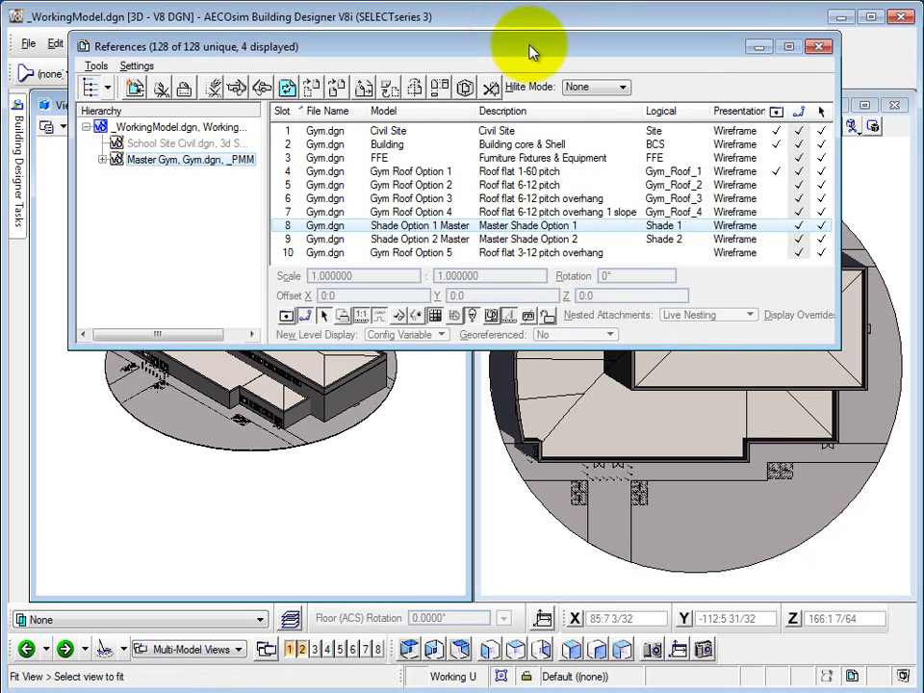
pyautogui.click(220, 129)
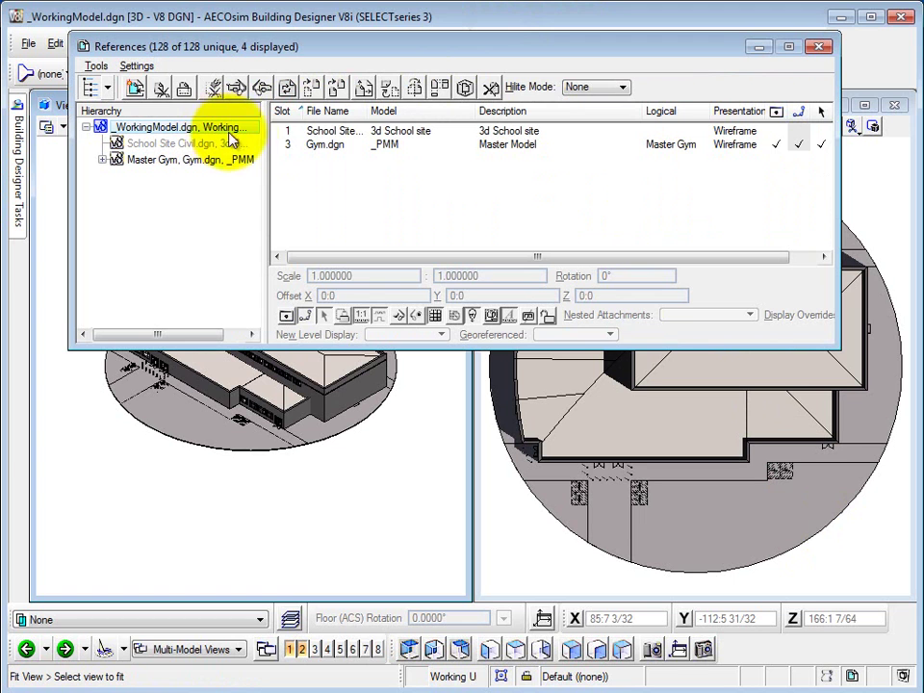
pyautogui.moveTo(463, 258); pyautogui.dragTo(626, 256)
pyautogui.click(749, 130)
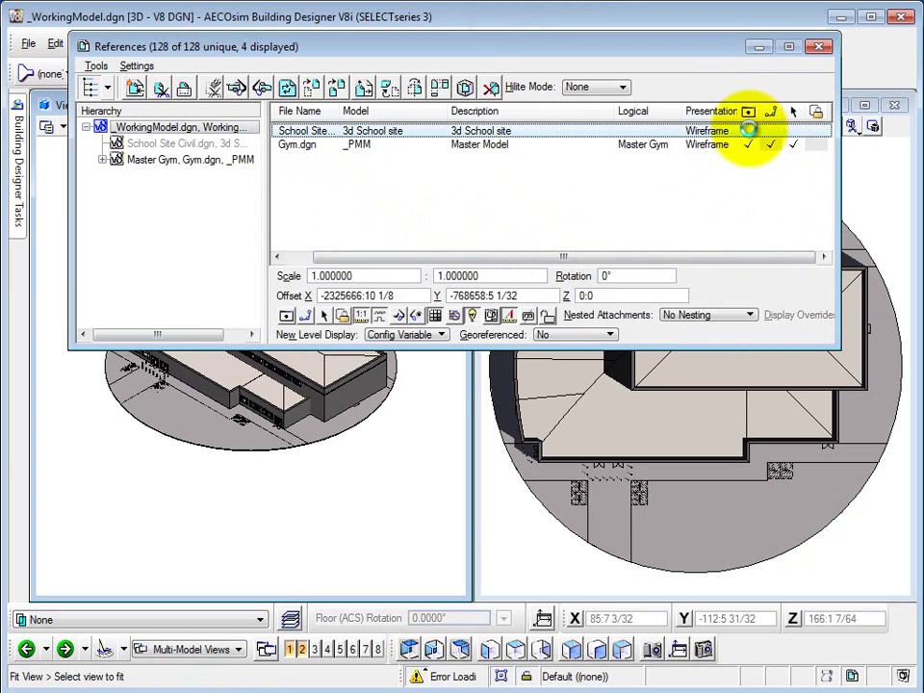
pyautogui.click(818, 50)
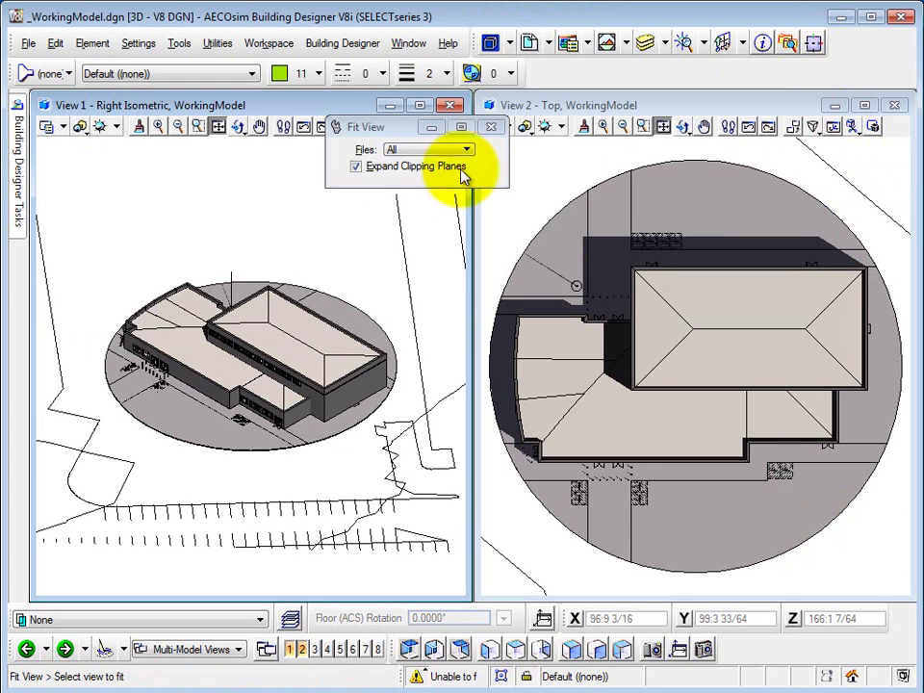
# - Start a Solar Study and set it to use View 2, the top view
pyautogui.click(219, 45)
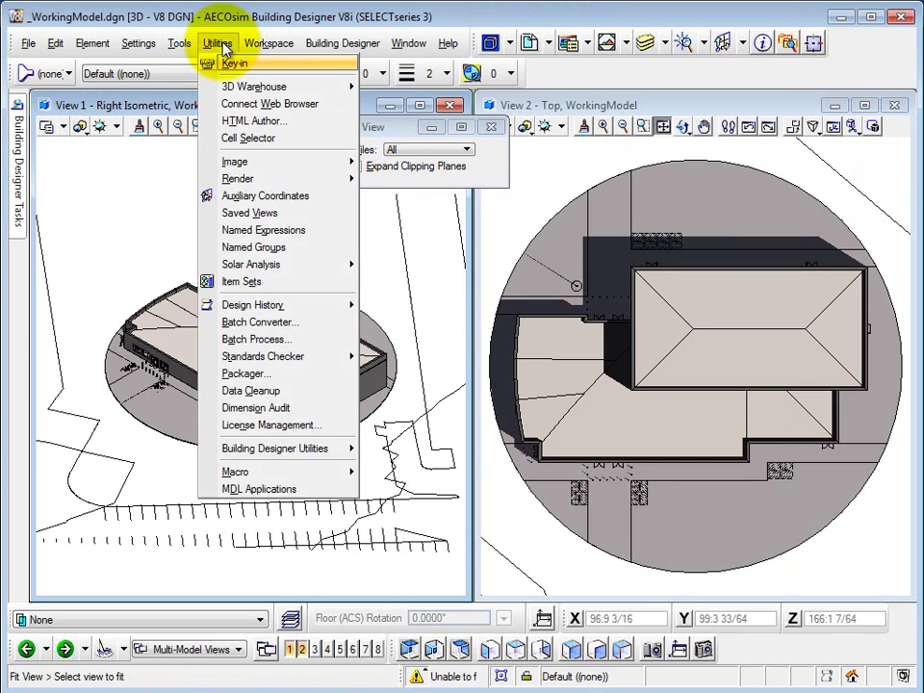
pyautogui.moveTo(299, 179)
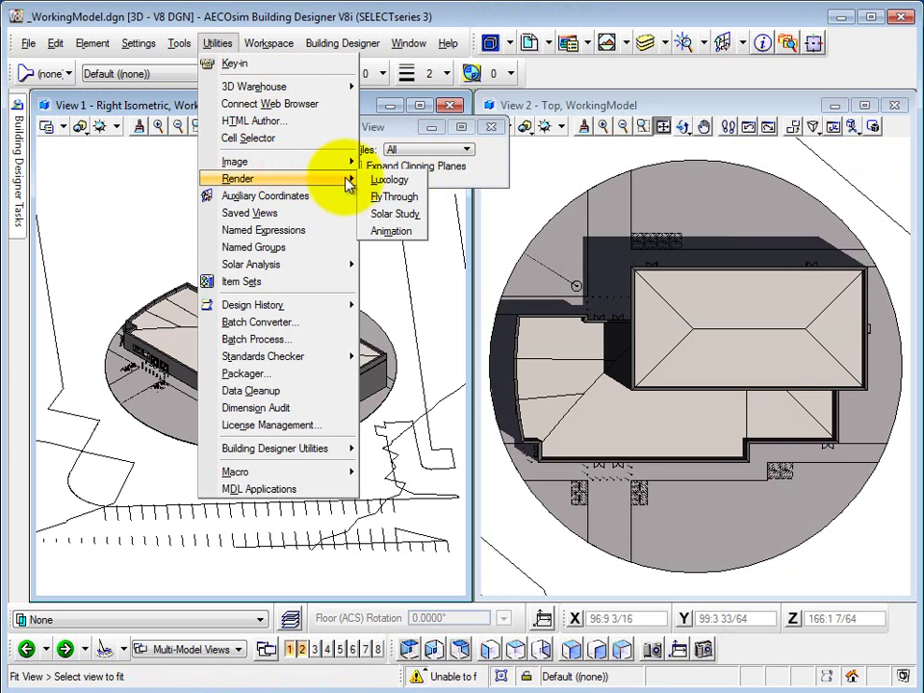
pyautogui.click(414, 222)
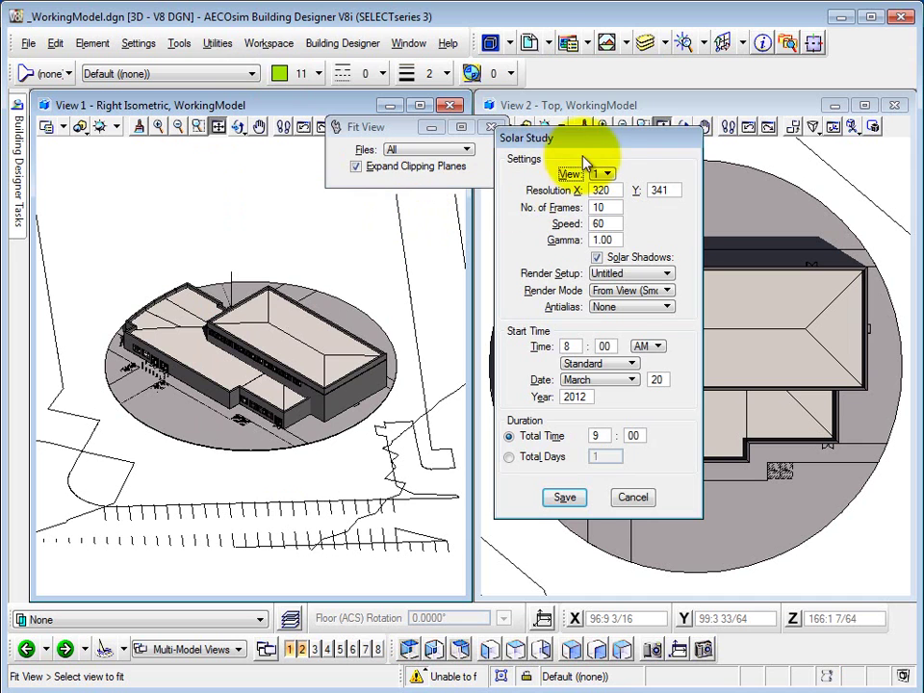
pyautogui.moveTo(597, 147); pyautogui.dragTo(388, 96)
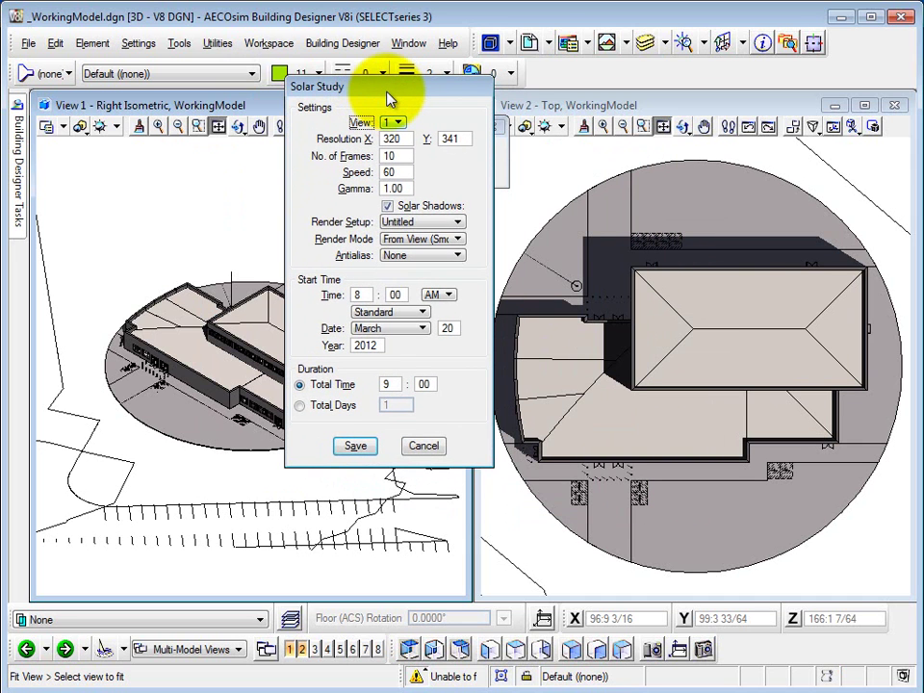
pyautogui.press('Tab')
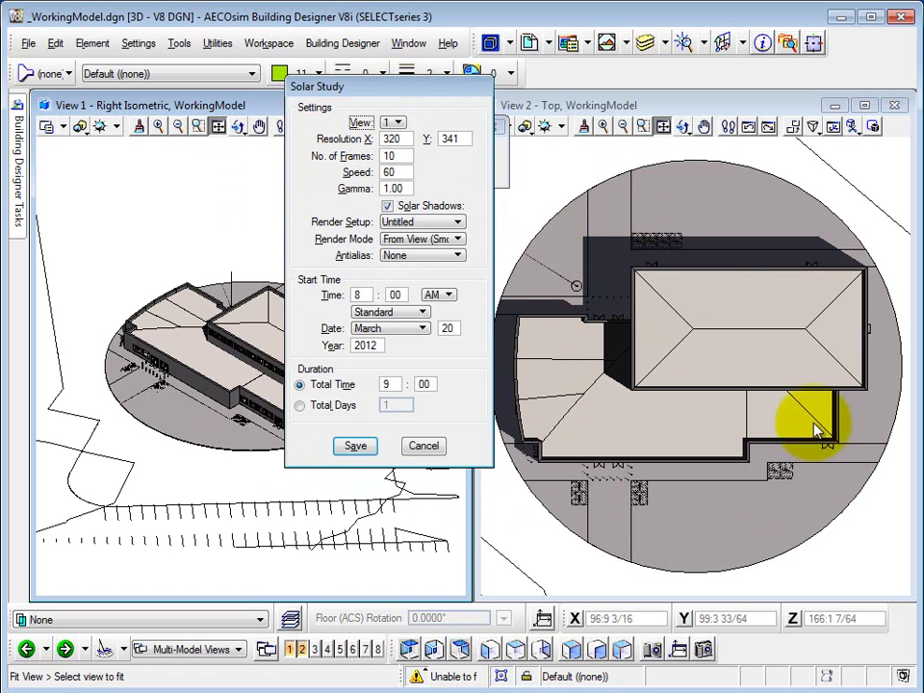
pyautogui.click(398, 123)
pyautogui.click(402, 139)
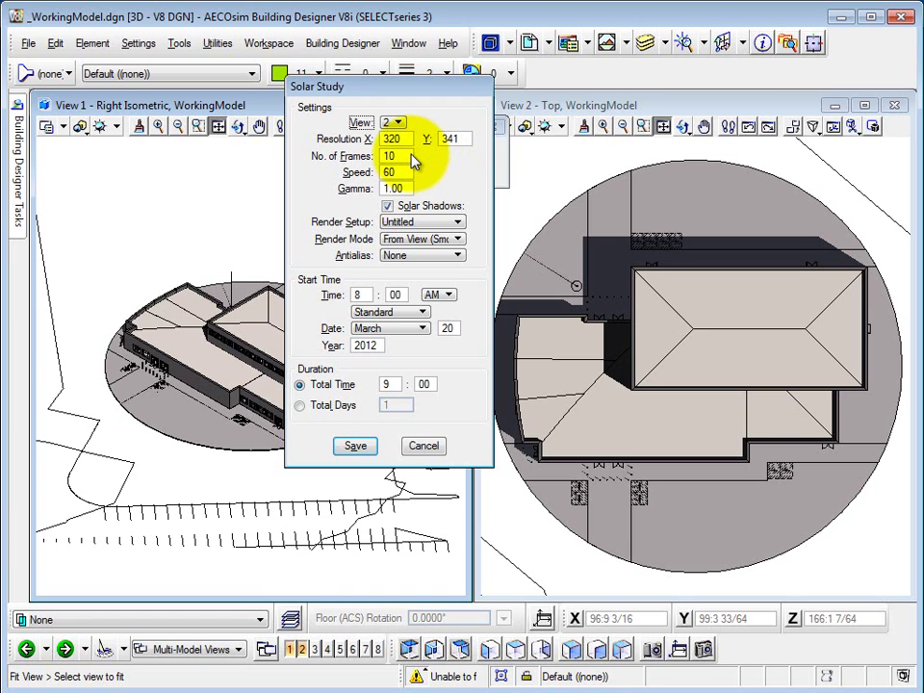
# - Save the solar study in FLI Animation Format as _WorkingModel-March20.fli in the project's out folder
pyautogui.click(356, 448)
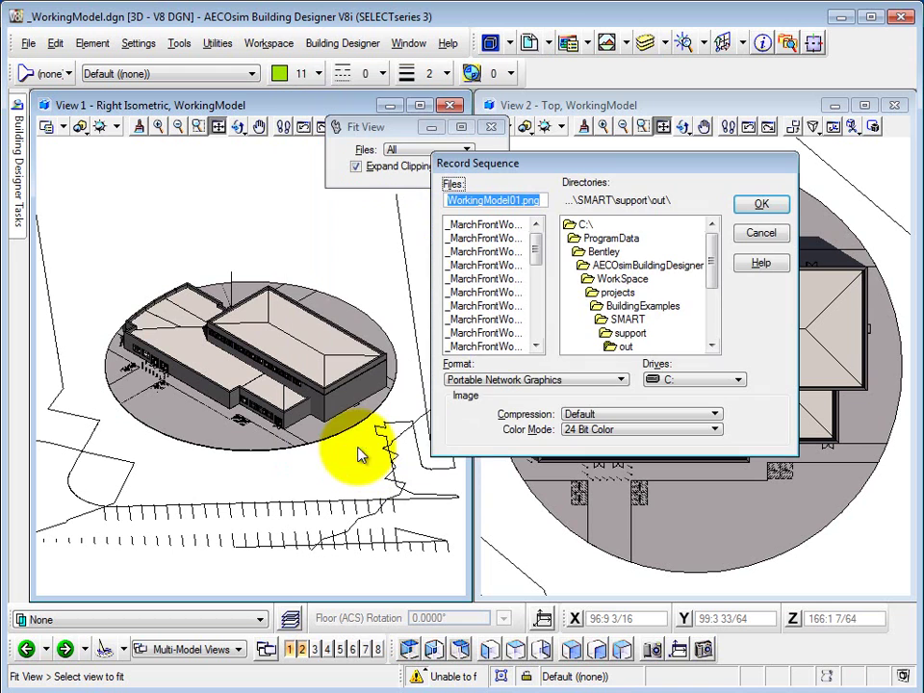
pyautogui.click(554, 382)
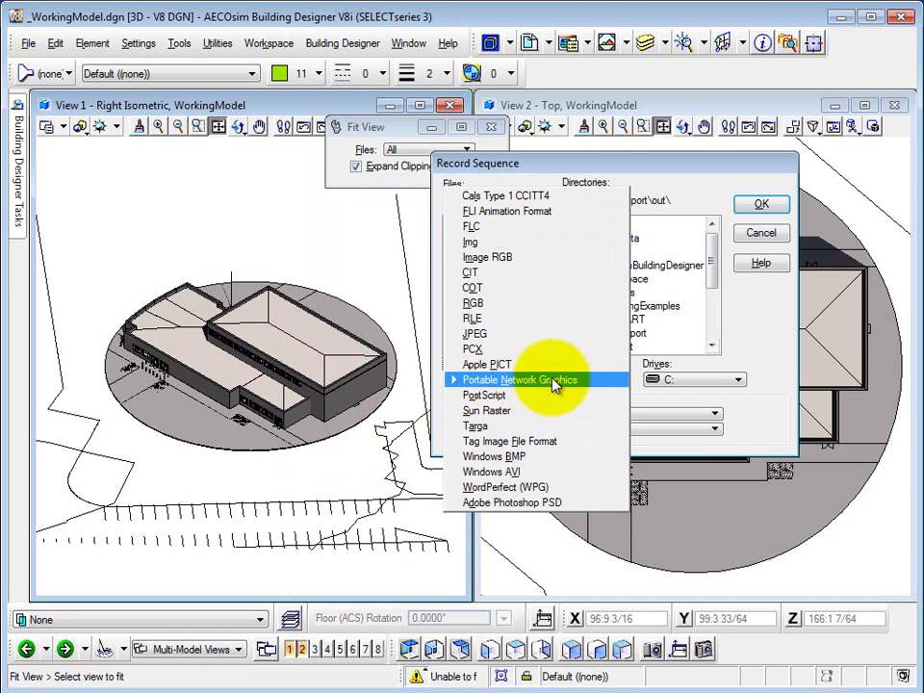
pyautogui.click(484, 214)
pyautogui.click(515, 204)
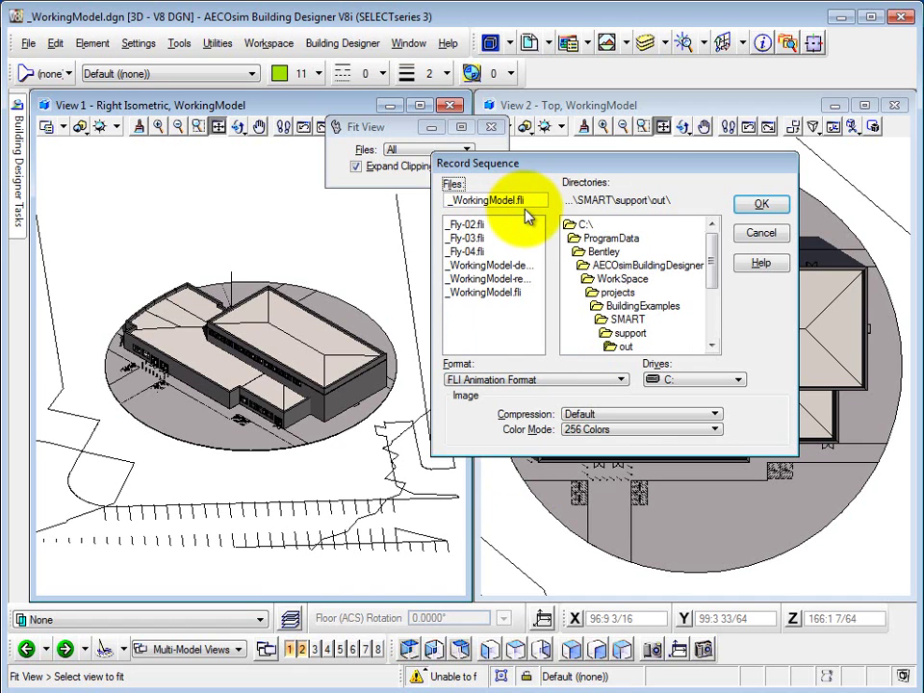
pyautogui.write('-March20')
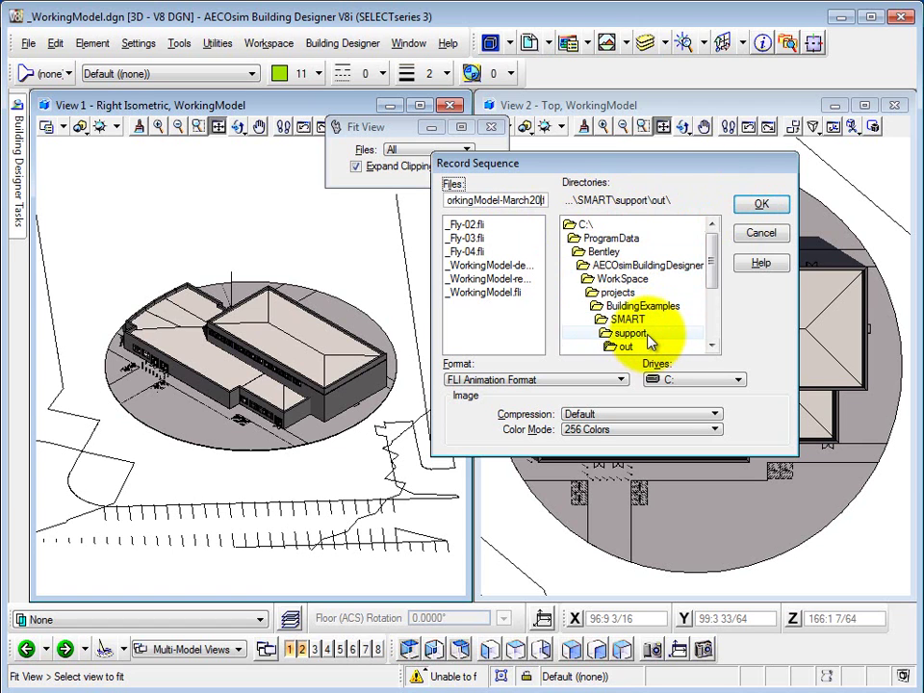
pyautogui.click(760, 206)
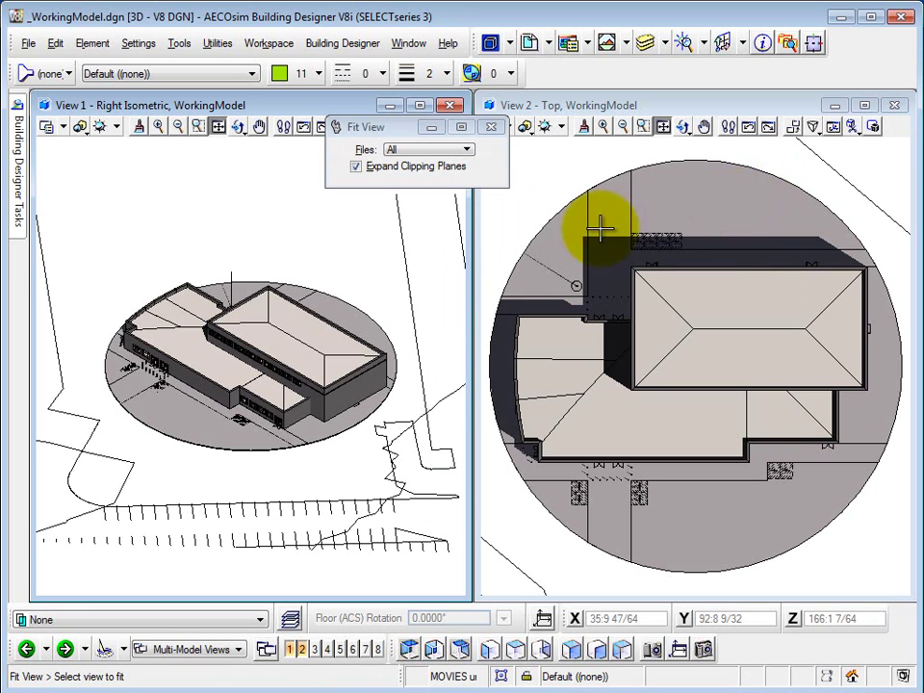
# - Load the recorded animation _WorkingModel-March20.fli into the Movies viewer
pyautogui.click(218, 46)
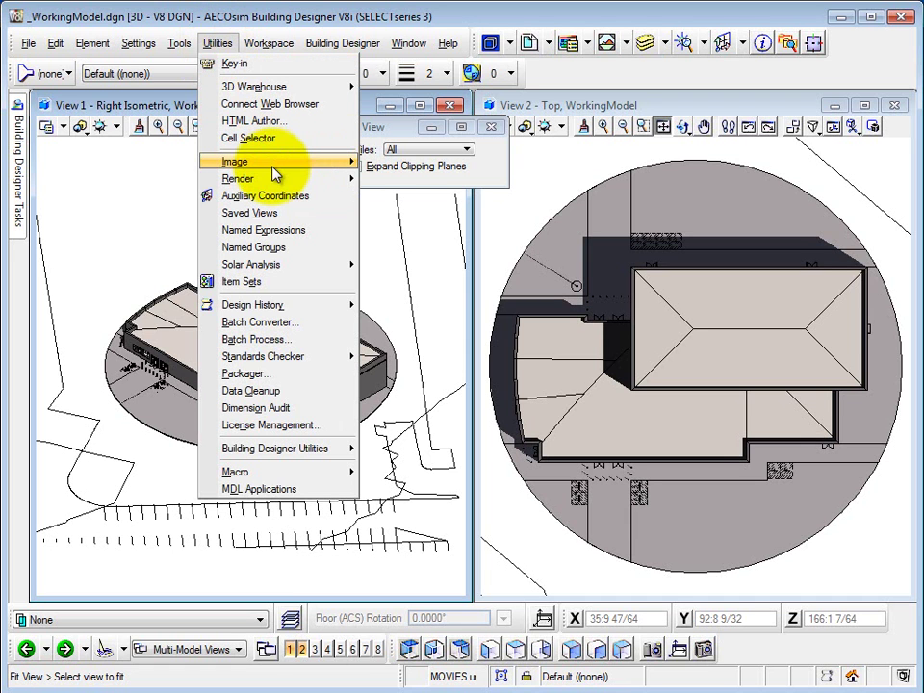
pyautogui.moveTo(281, 161)
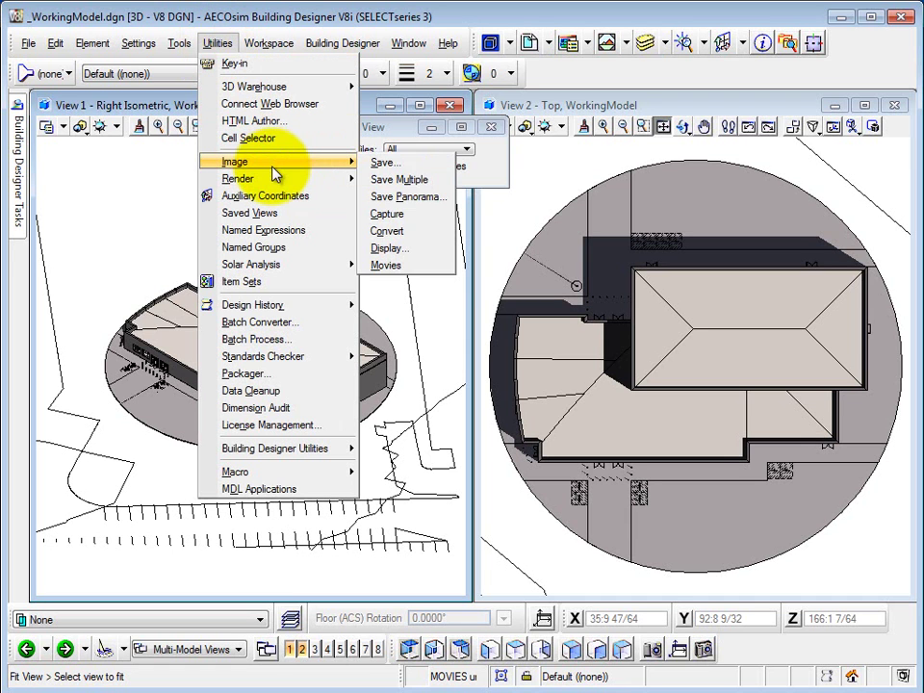
pyautogui.click(413, 267)
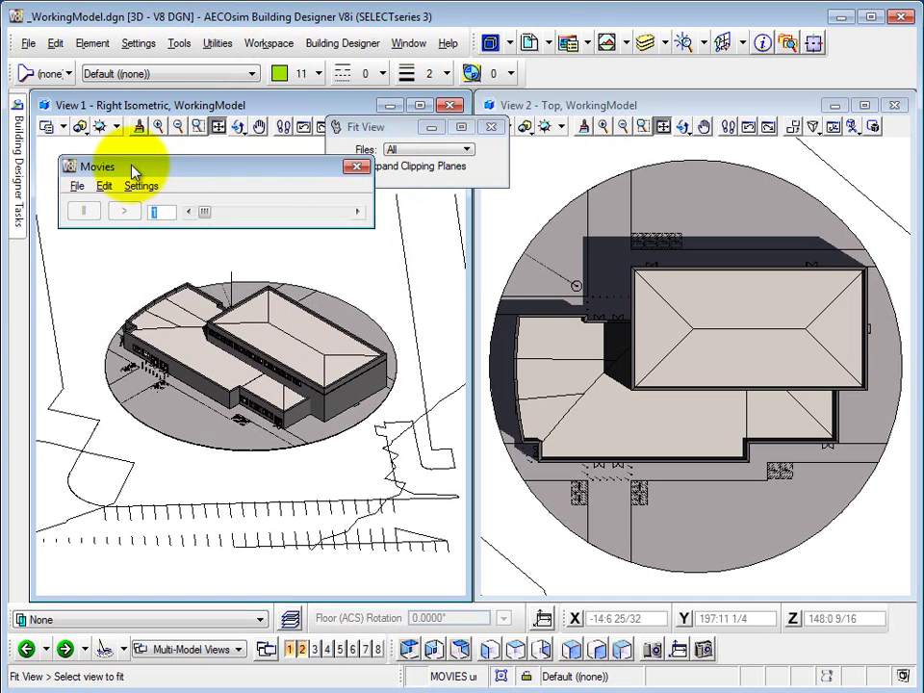
pyautogui.click(77, 185)
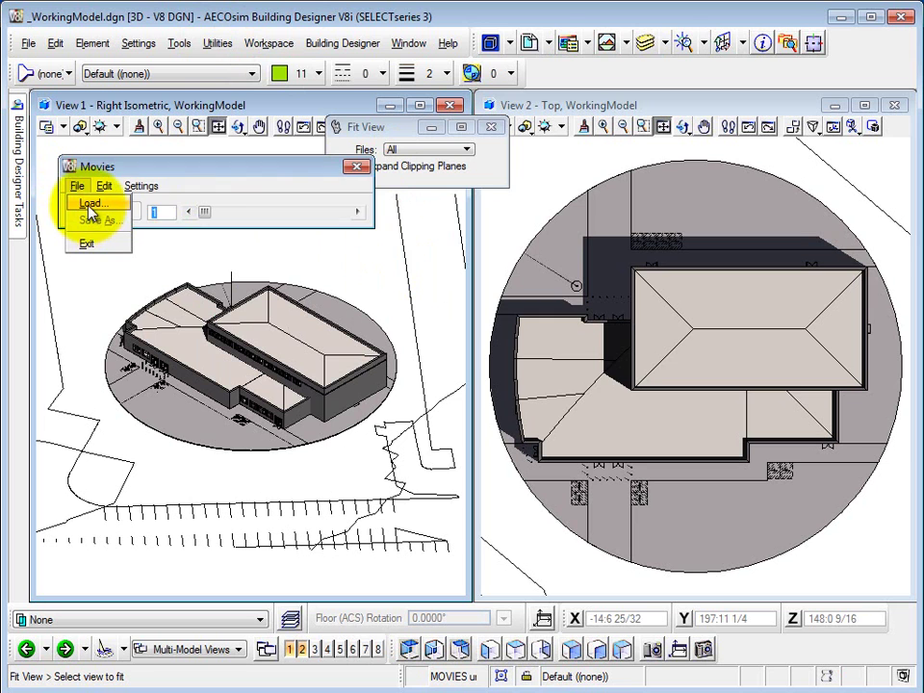
pyautogui.click(89, 205)
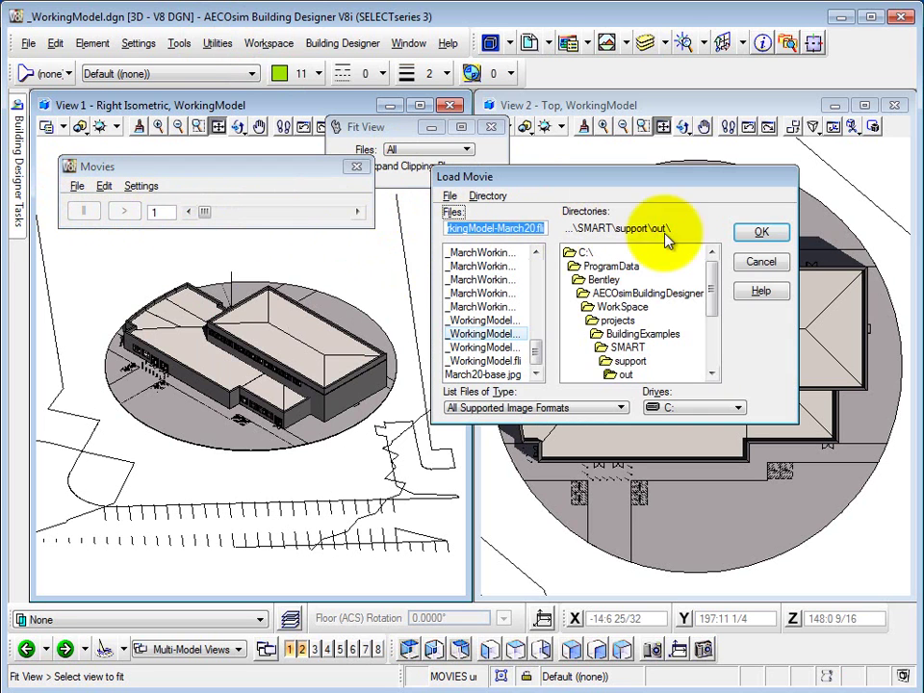
pyautogui.click(762, 233)
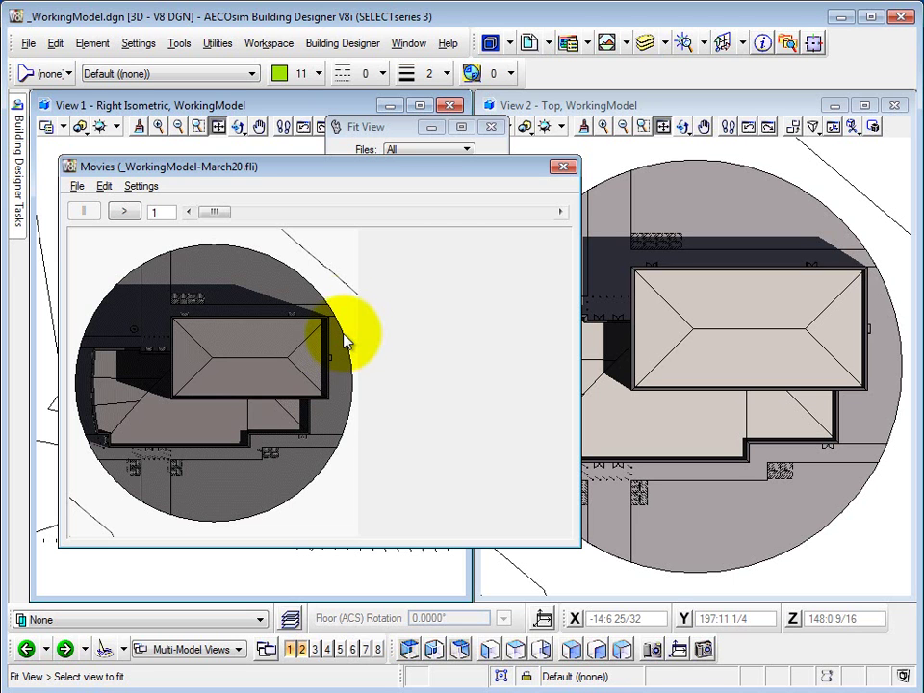
# - Play the solar study movie to watch the shadows, stop playback, and close the viewer
pyautogui.click(123, 211)
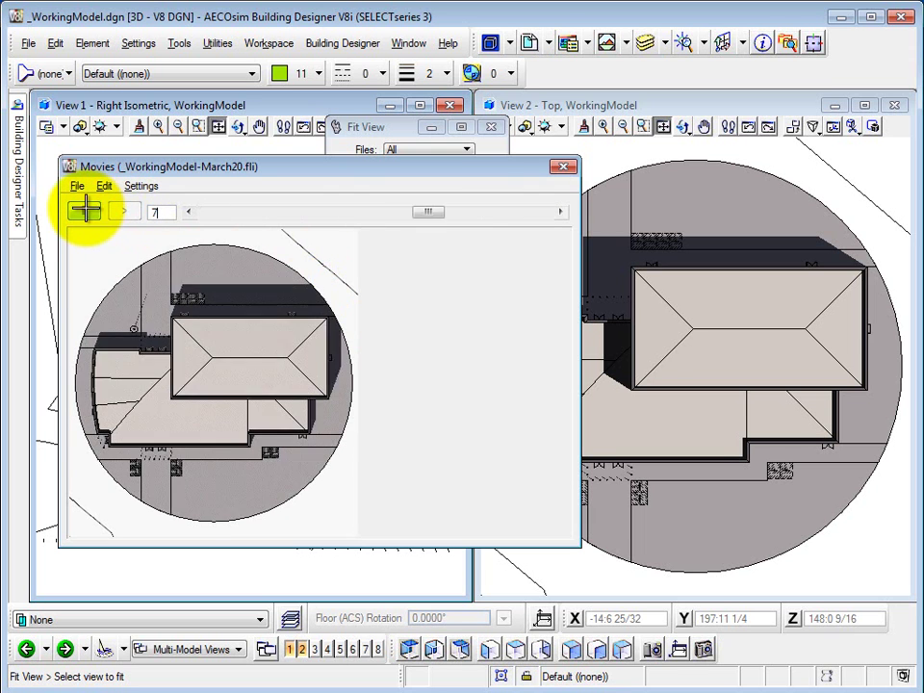
pyautogui.click(87, 211)
pyautogui.click(563, 167)
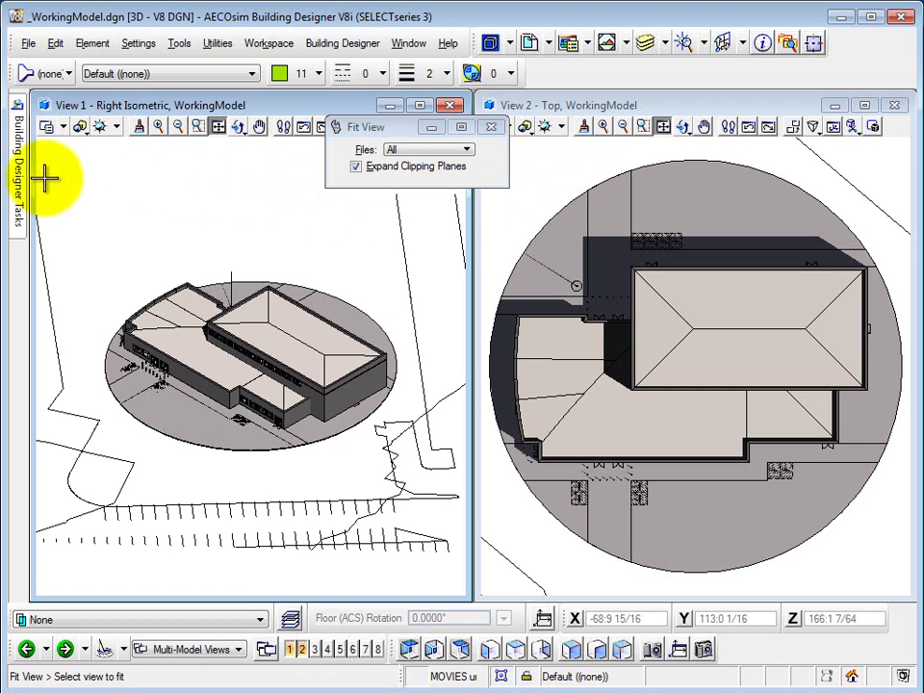
# - Start the Populate tool from the Visualization tasks and use the Trees content set
pyautogui.moveTo(27, 181)
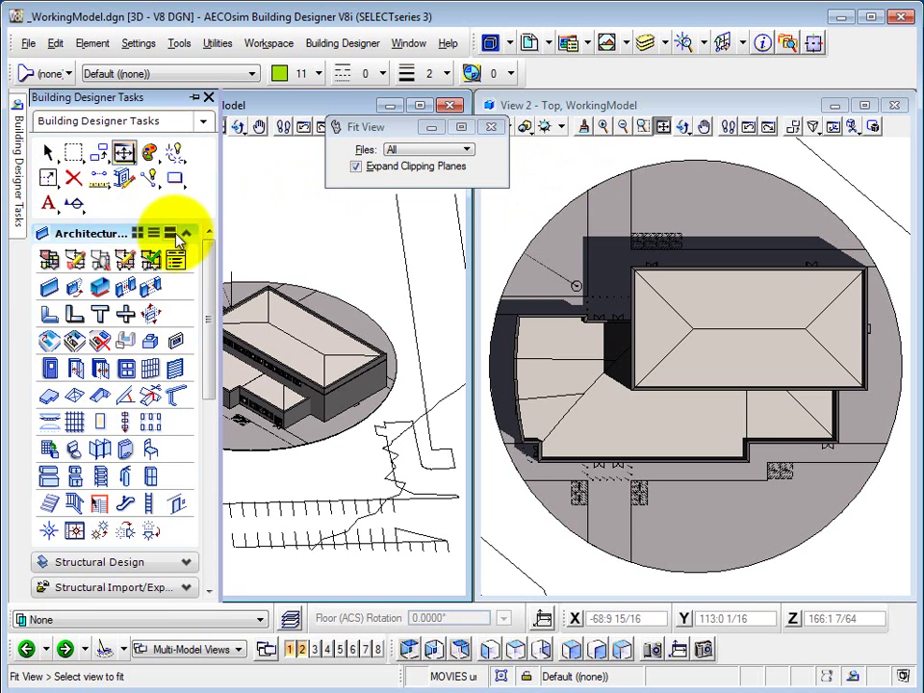
pyautogui.click(186, 236)
pyautogui.scroll(-5, 210, 289)
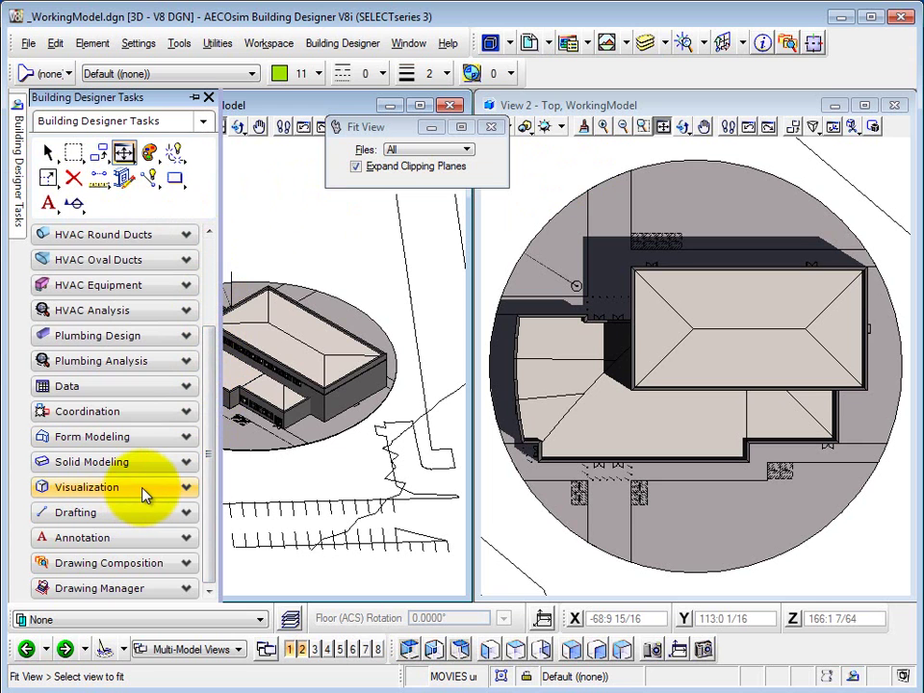
pyautogui.click(145, 491)
pyautogui.moveTo(206, 392); pyautogui.dragTo(206, 480)
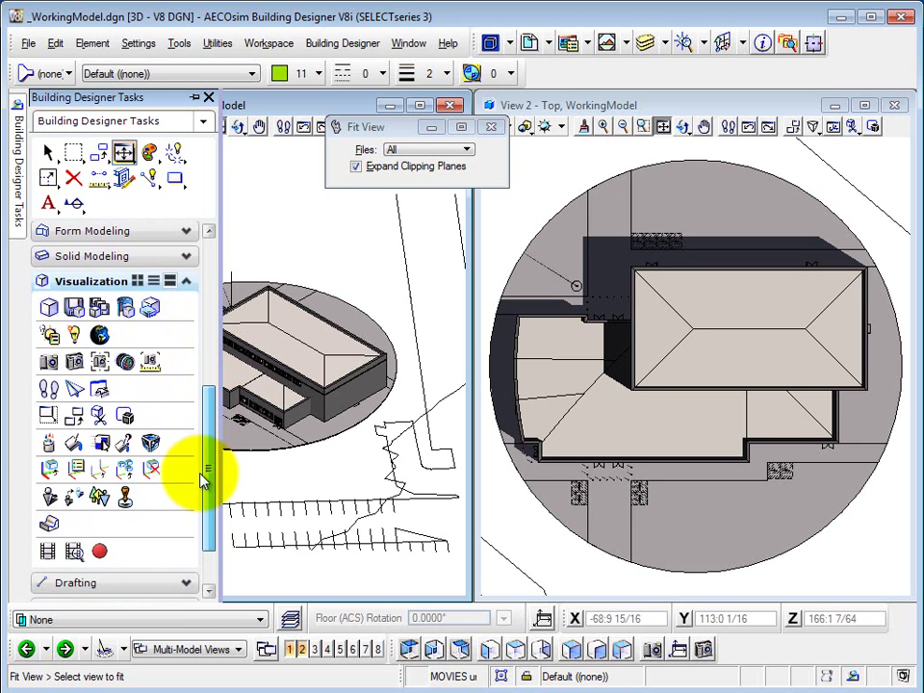
pyautogui.click(99, 497)
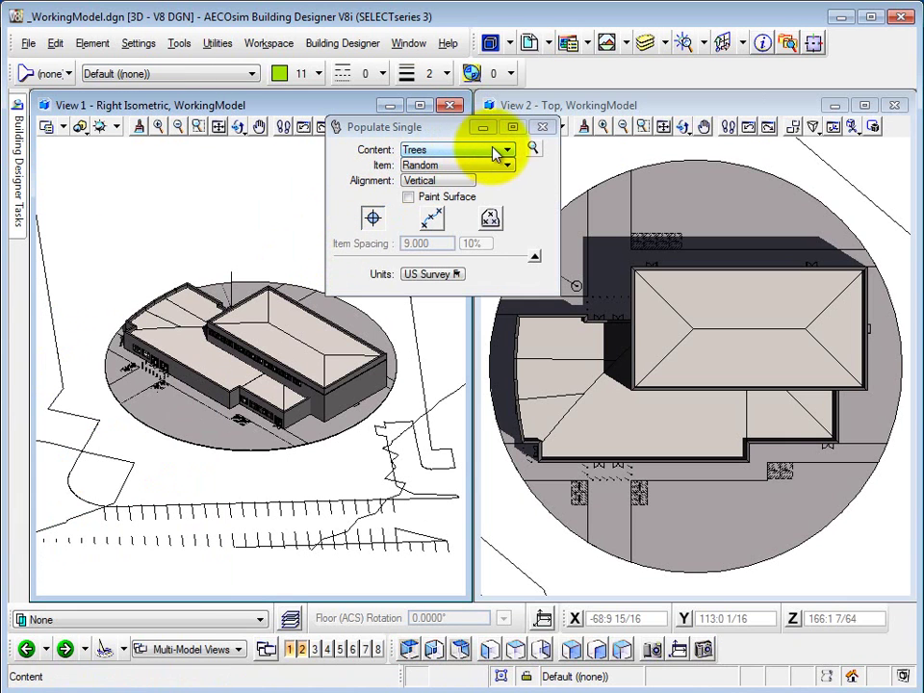
pyautogui.click(506, 153)
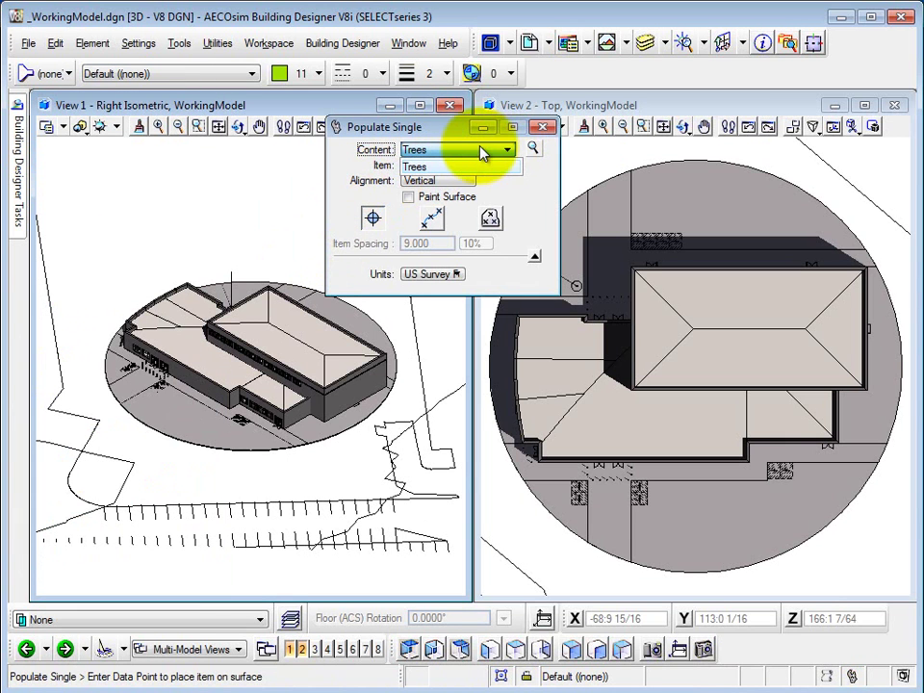
pyautogui.click(478, 169)
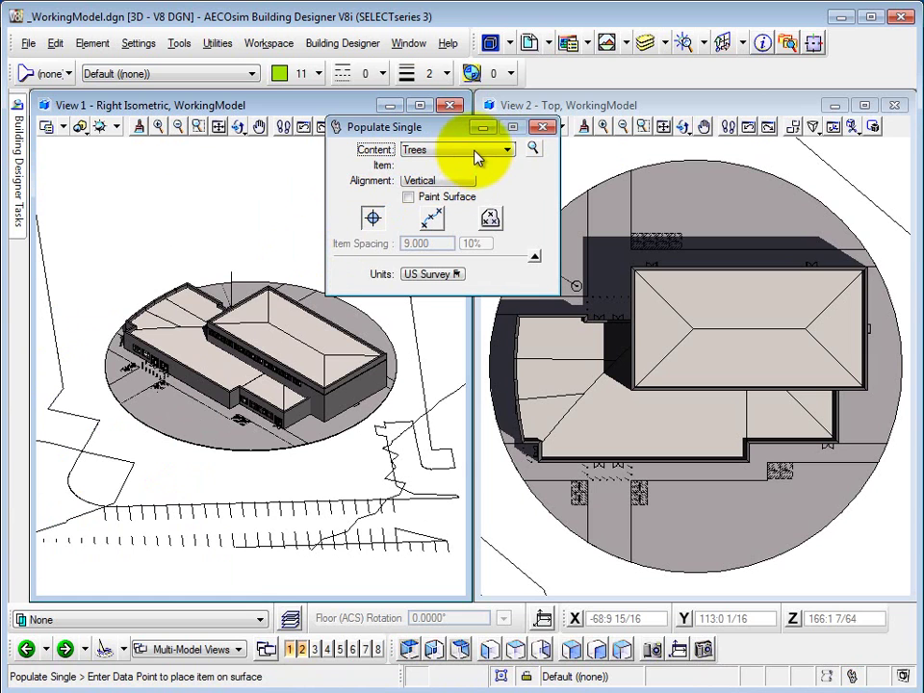
# - Examine the tree types and heights available in the Trees content set, and close the list
pyautogui.click(534, 152)
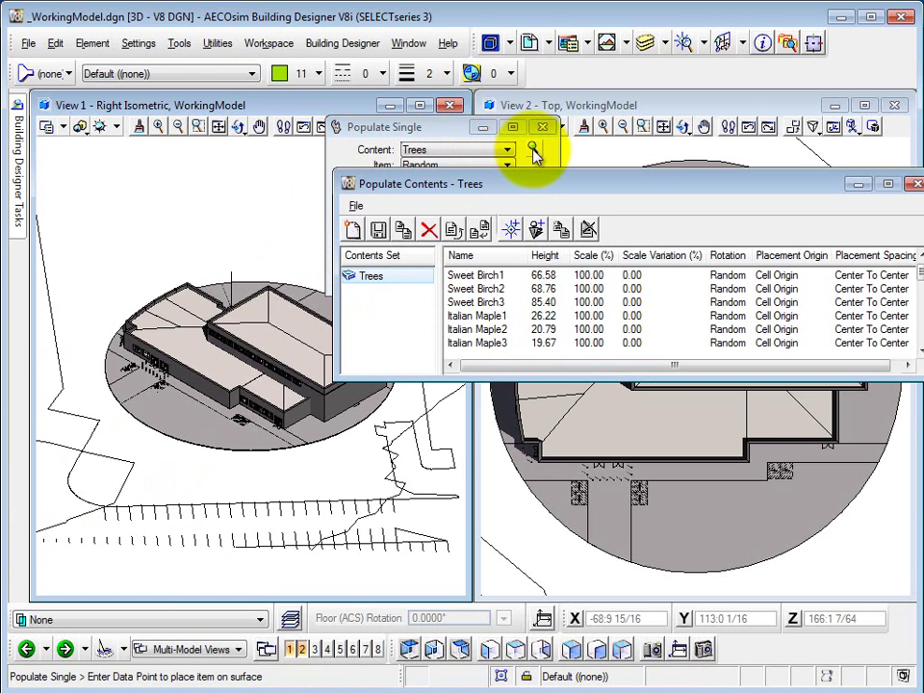
pyautogui.moveTo(563, 378); pyautogui.dragTo(576, 600)
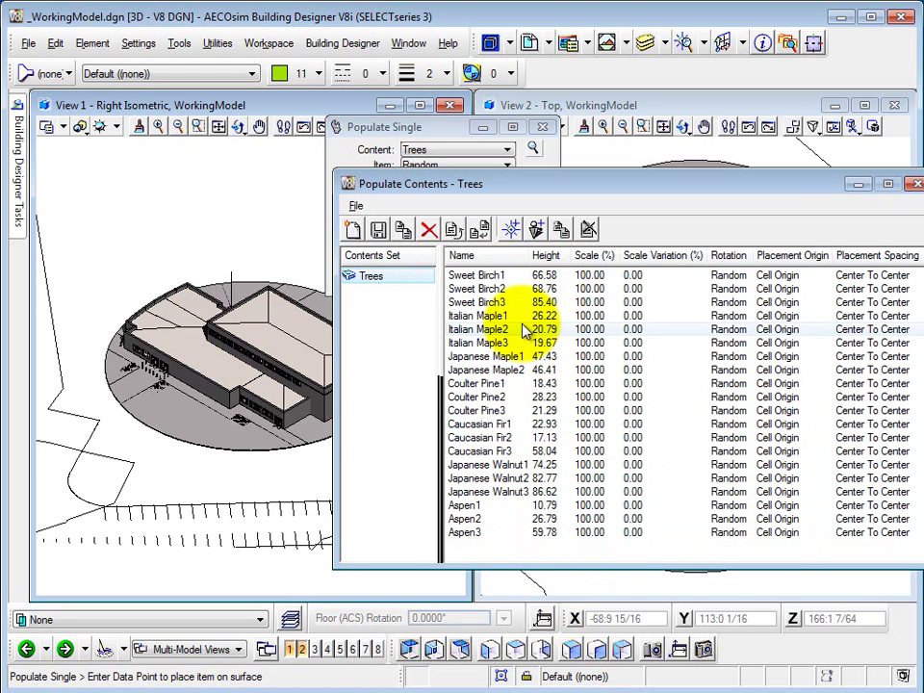
pyautogui.click(917, 187)
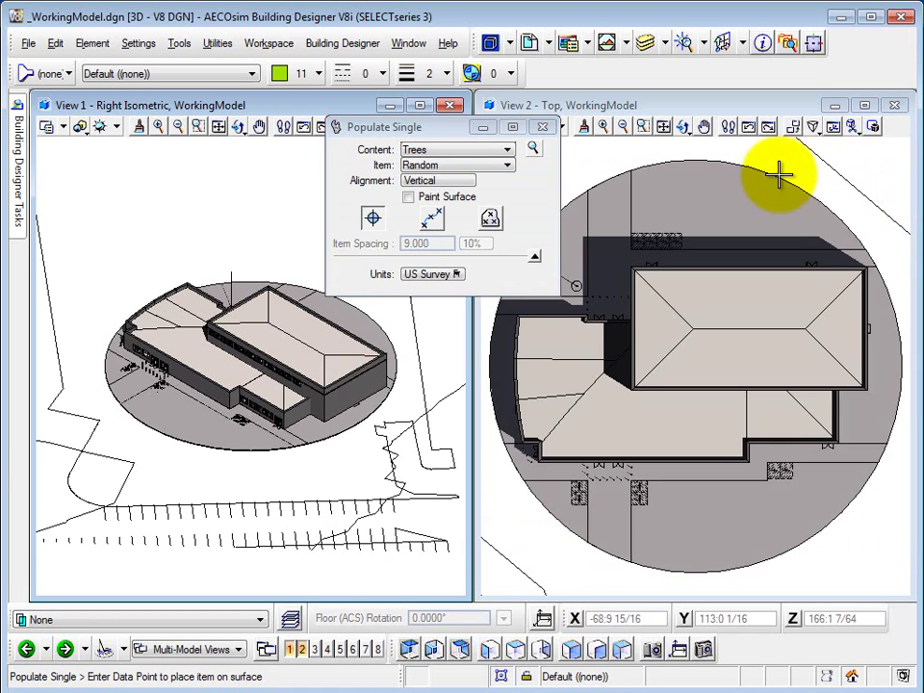
# - Place three single Japanese Maple2 trees with vertical alignment along the building's front side in the Top view, and close the Populate settings
pyautogui.click(483, 169)
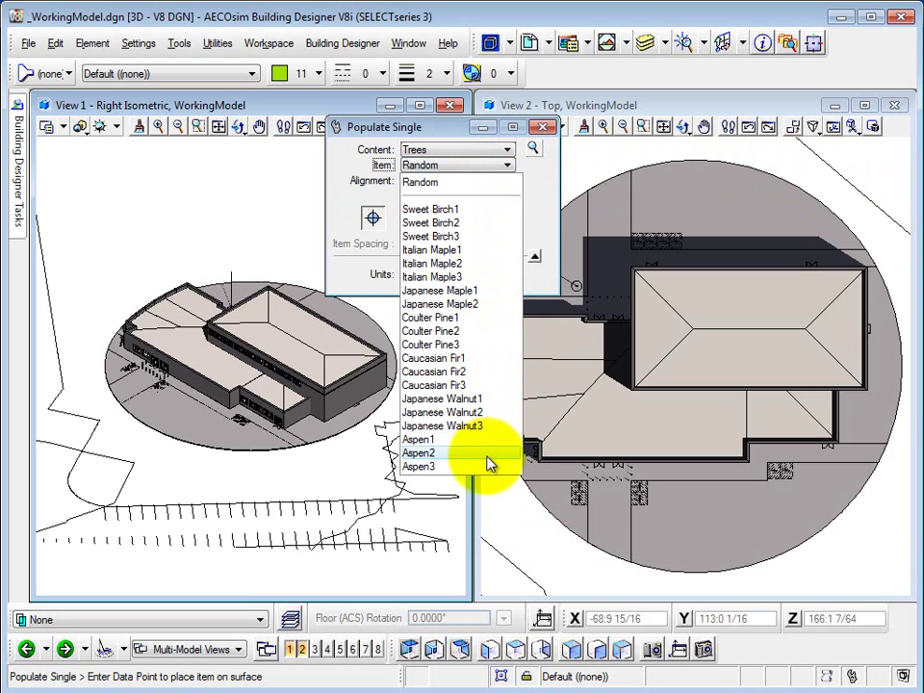
pyautogui.click(484, 306)
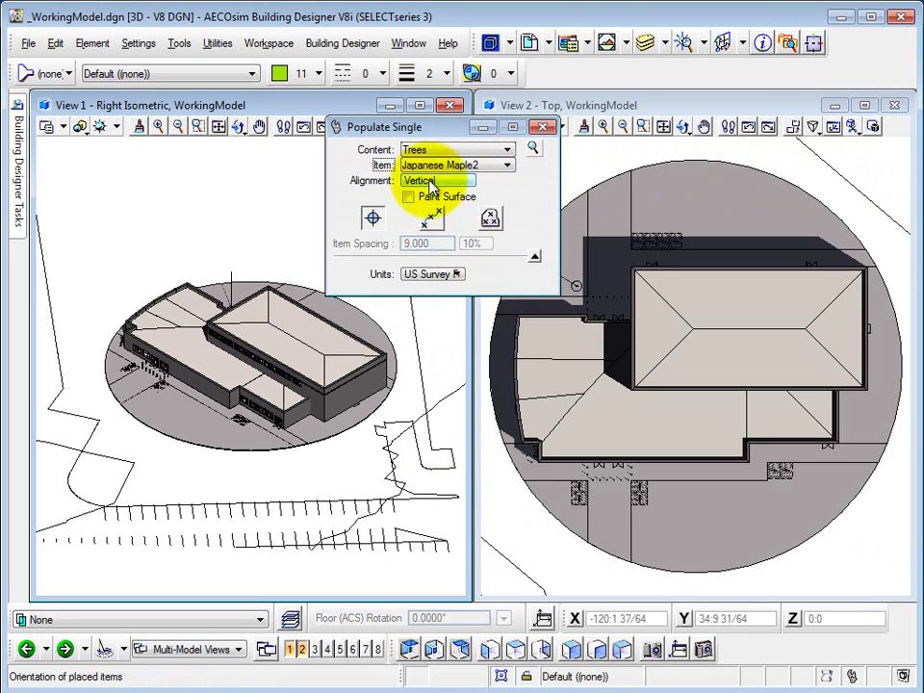
pyautogui.click(374, 220)
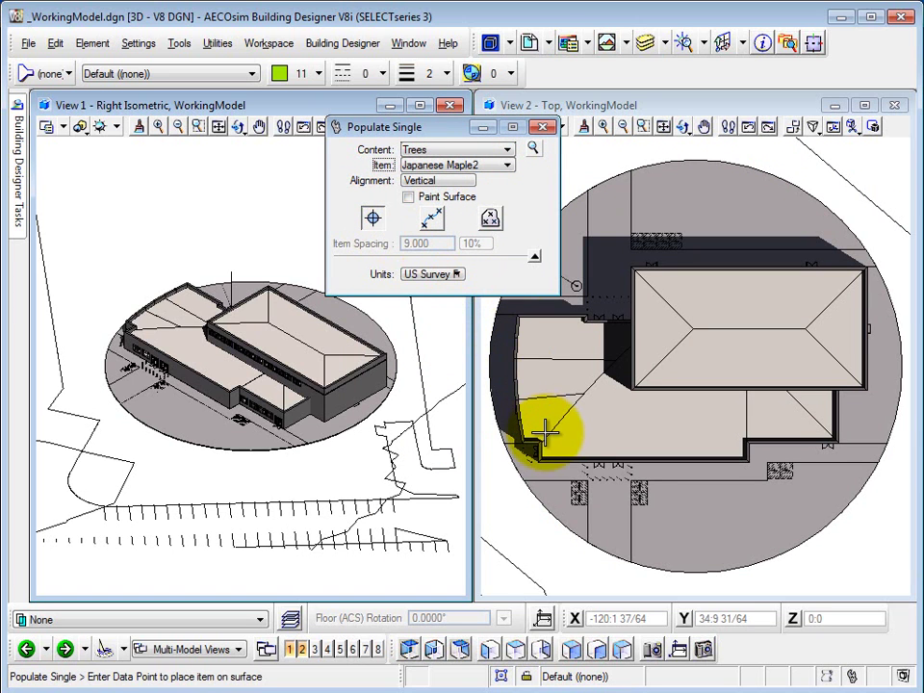
pyautogui.click(561, 503)
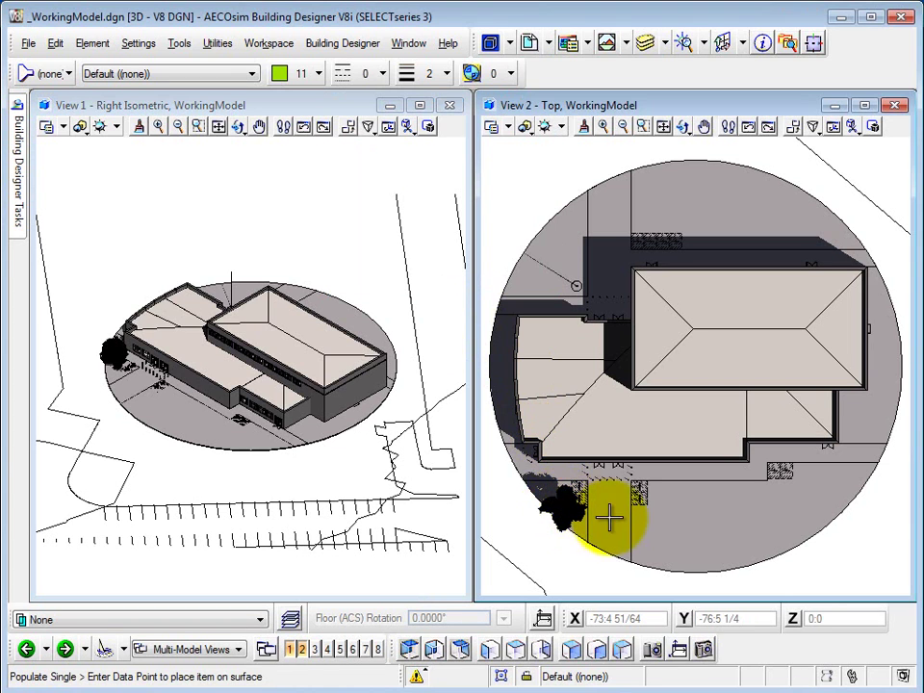
pyautogui.click(809, 474)
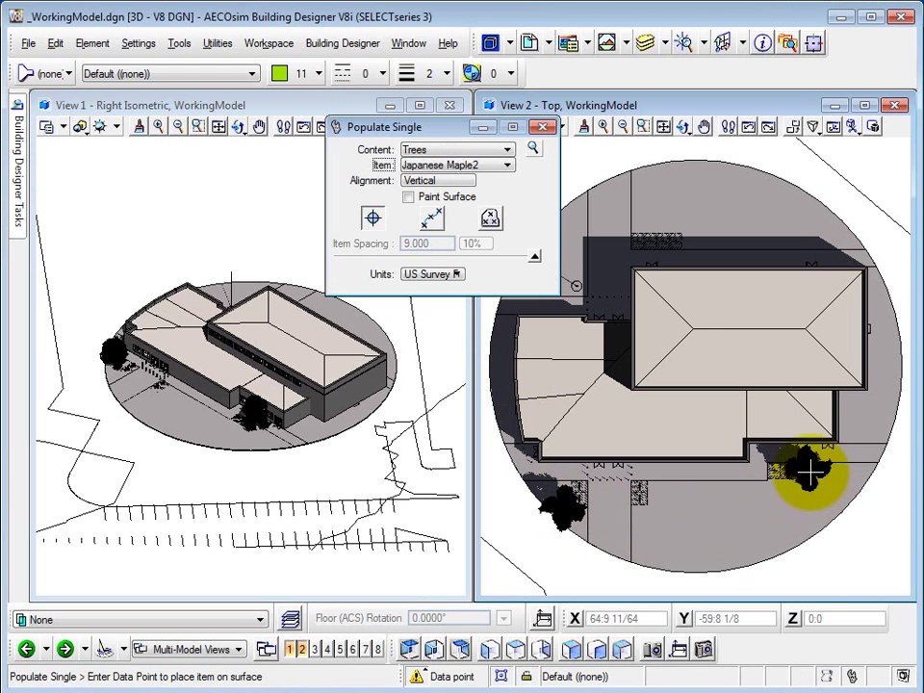
pyautogui.click(656, 510)
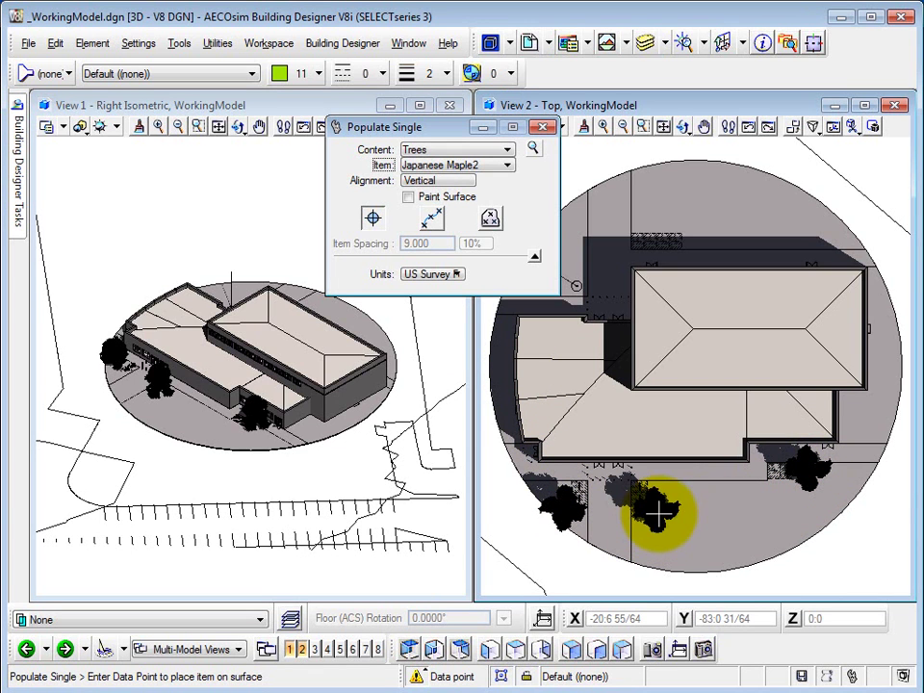
pyautogui.click(544, 127)
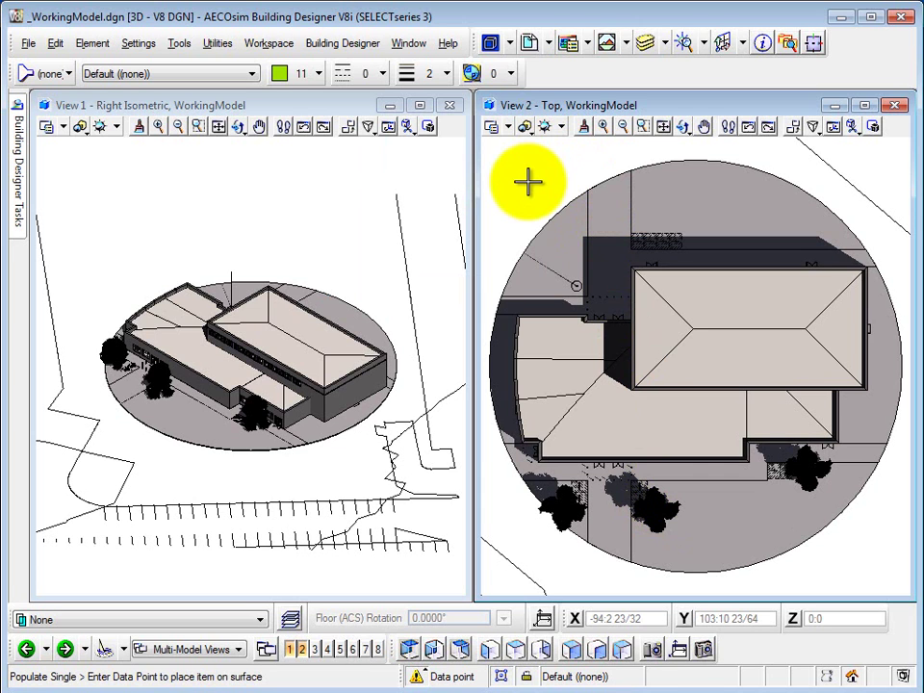
# - Open the Solar Study rendering utility
pyautogui.click(218, 43)
pyautogui.moveTo(308, 266)
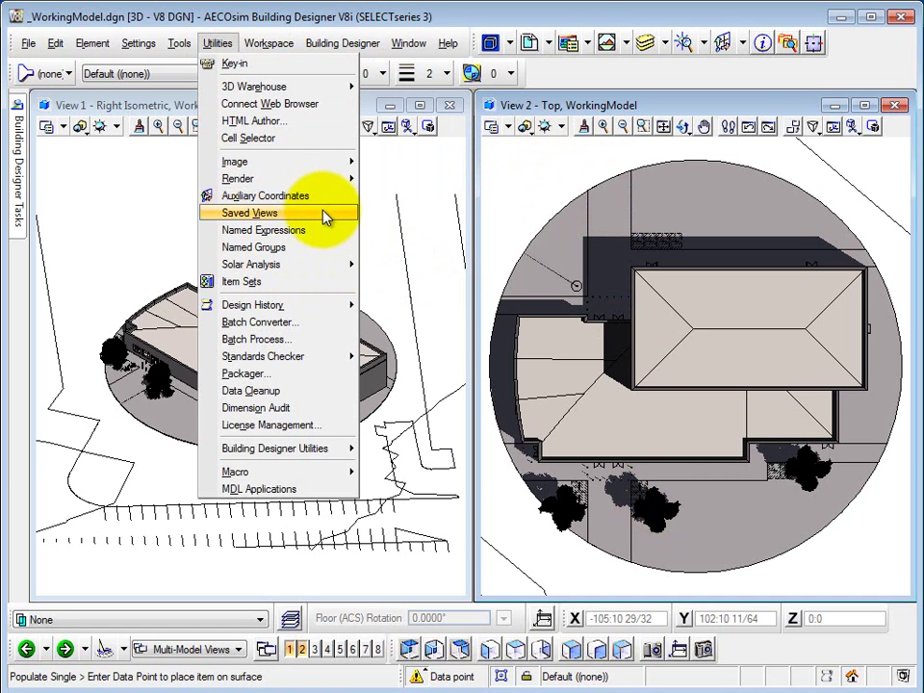
pyautogui.moveTo(339, 183)
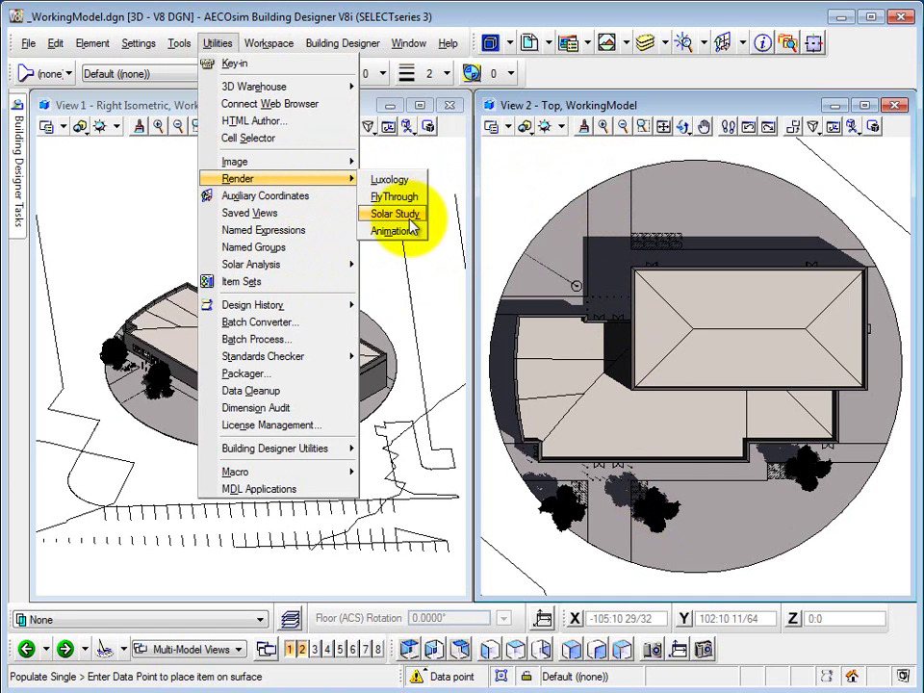